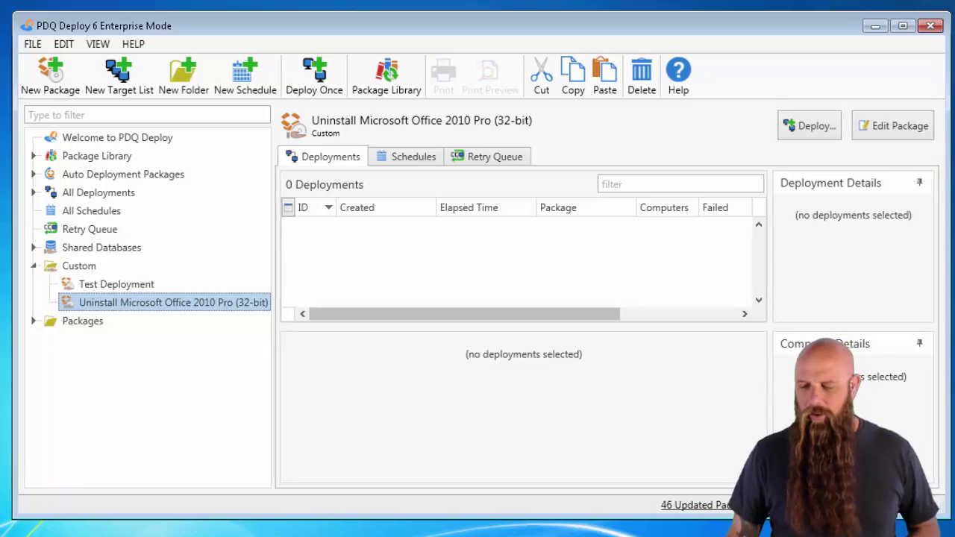
- Bring PDQ Inventory's All Computers list of 50 machines in front of PDQ Deploy
left_click(227, 523)
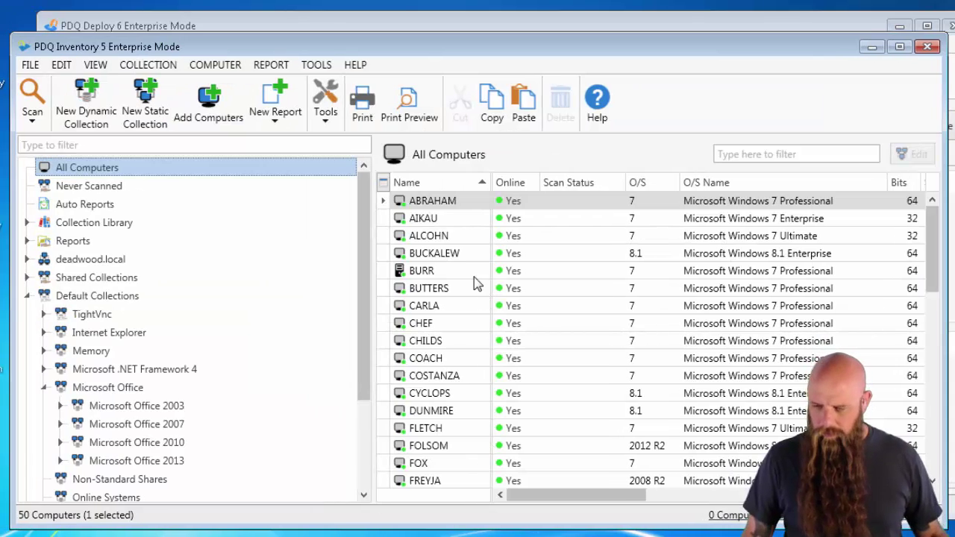
- Select the Microsoft Office 2010 collection to list its three online computers
left_click(160, 445)
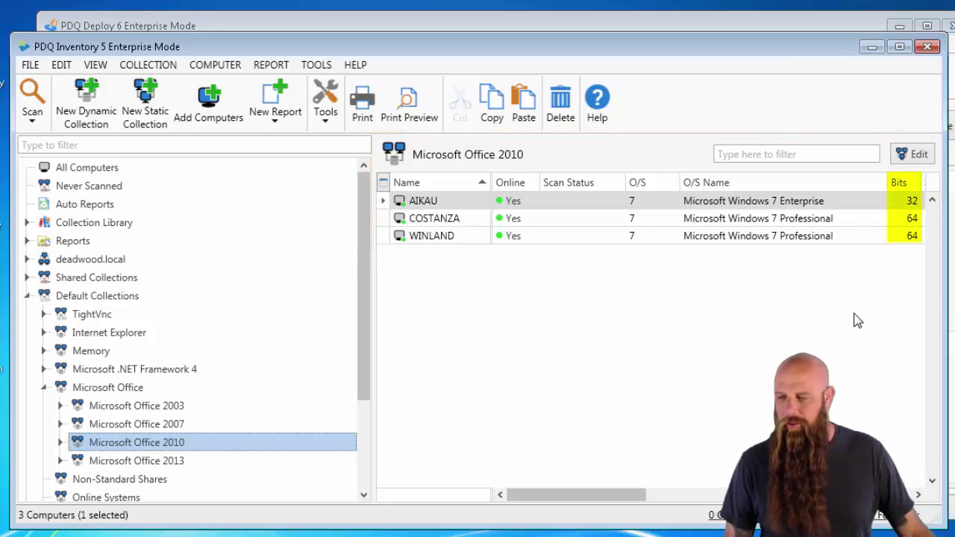
- Open AIKAU's Applications, select Office Professional Plus 2010, and scroll to its Uninstall command
double_click(421, 201)
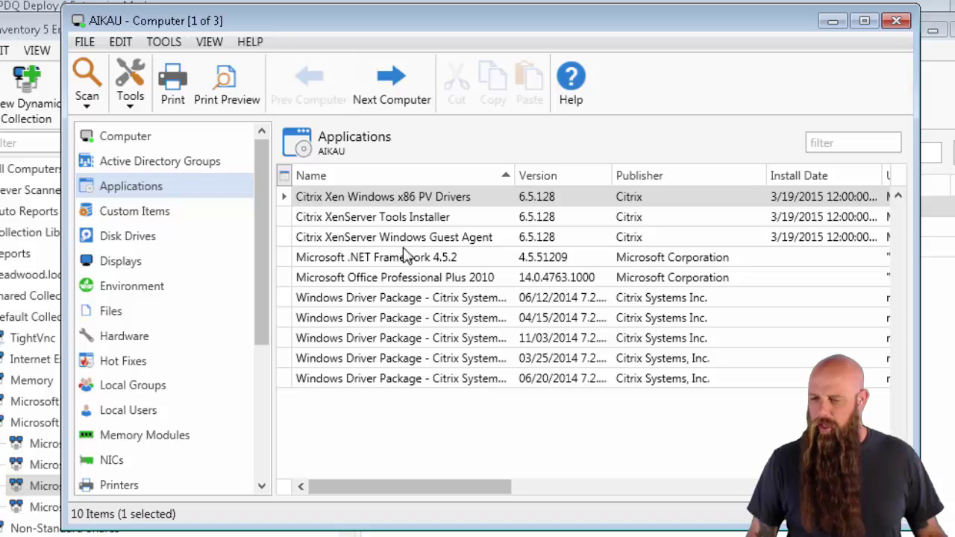
left_click(407, 278)
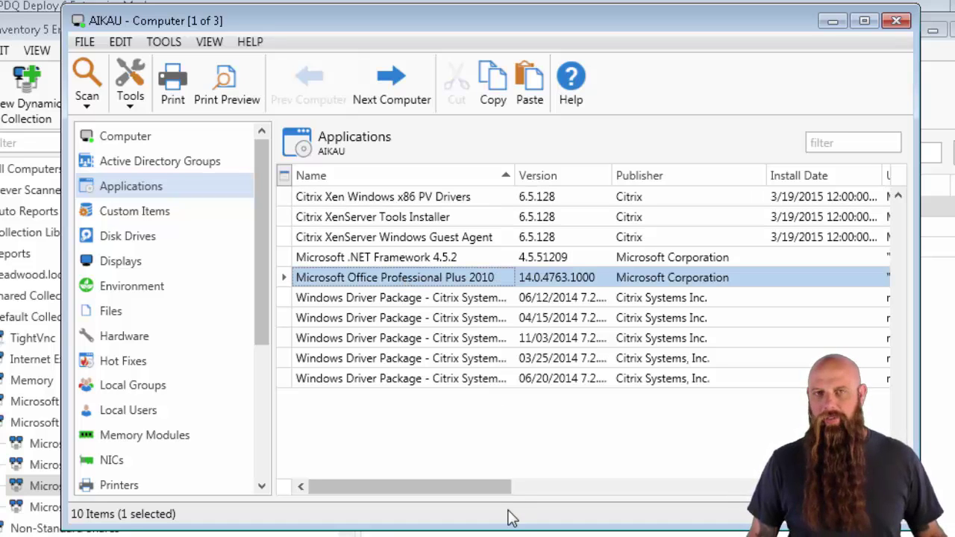
left_click_drag(481, 490, 669, 488)
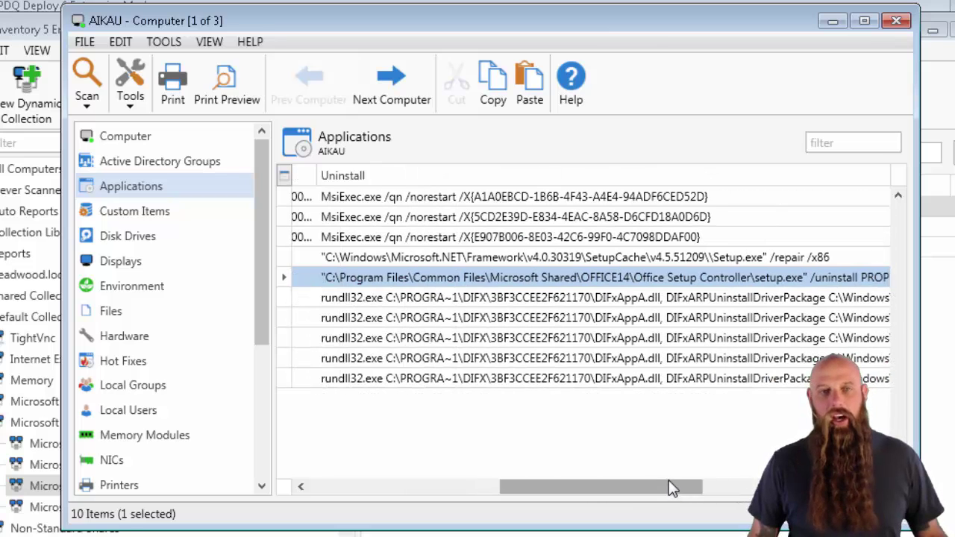
- Read the full setup.exe /uninstall PROPLUS command in the Office entry's Uninstall column
right_click(518, 285)
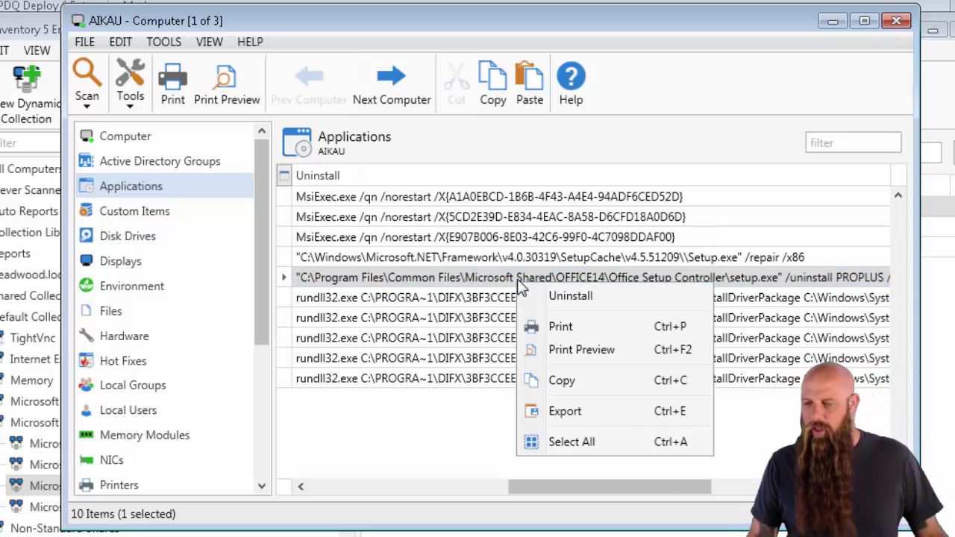
left_click(403, 452)
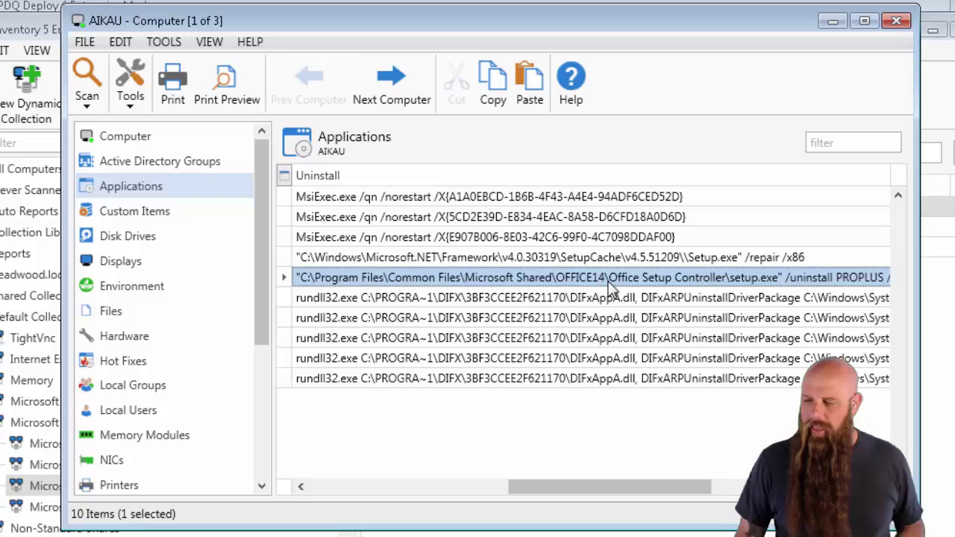
left_click_drag(635, 487, 667, 485)
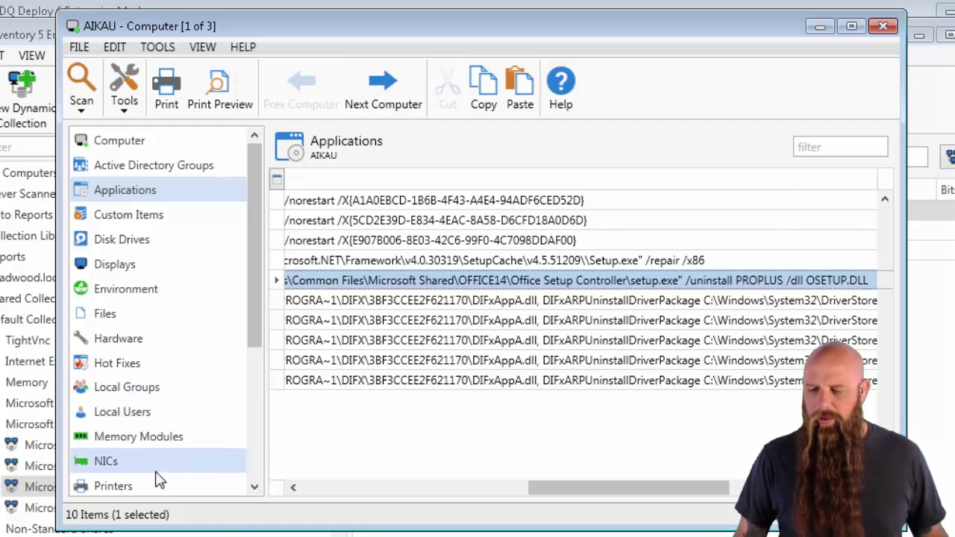
- Open AIKAU's C$ share in Windows Explorer from its Shares page
left_click(256, 436)
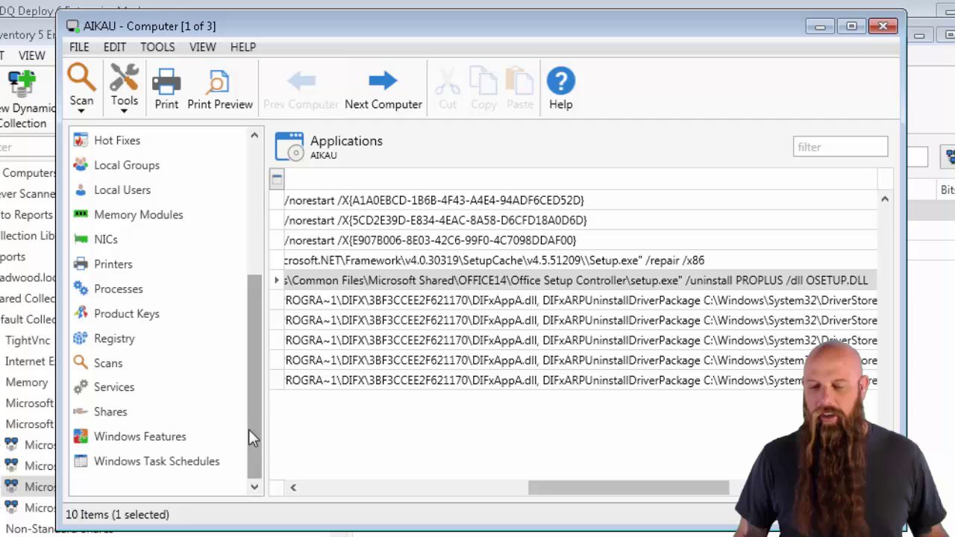
left_click(125, 415)
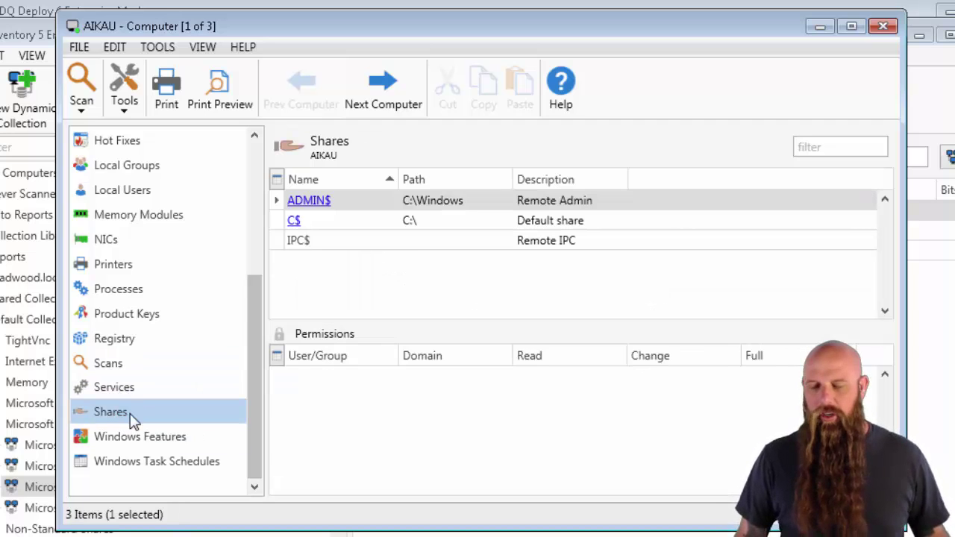
left_click(295, 221)
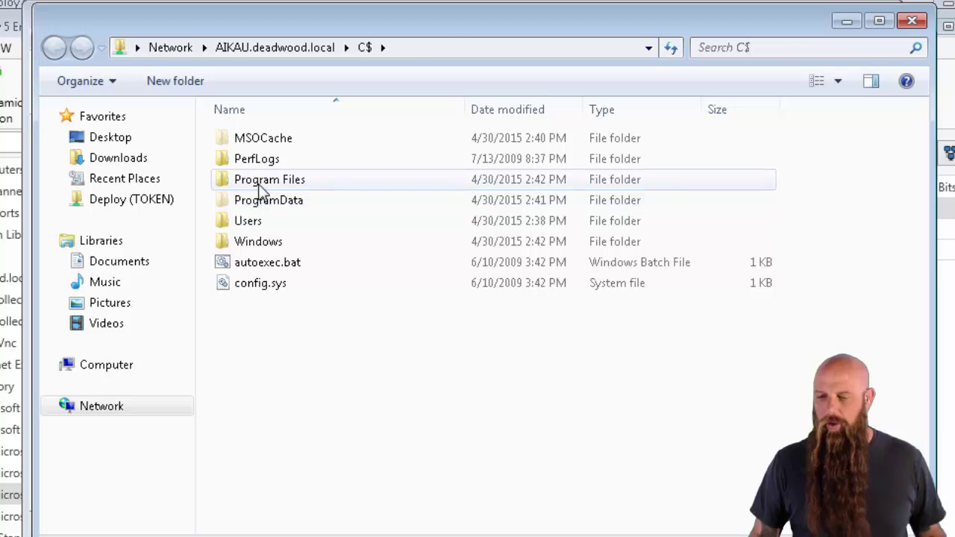
- Browse to Program Files\Common Files\microsoft shared\OFFICE14\Office Setup Controller, then close Explorer
double_click(259, 183)
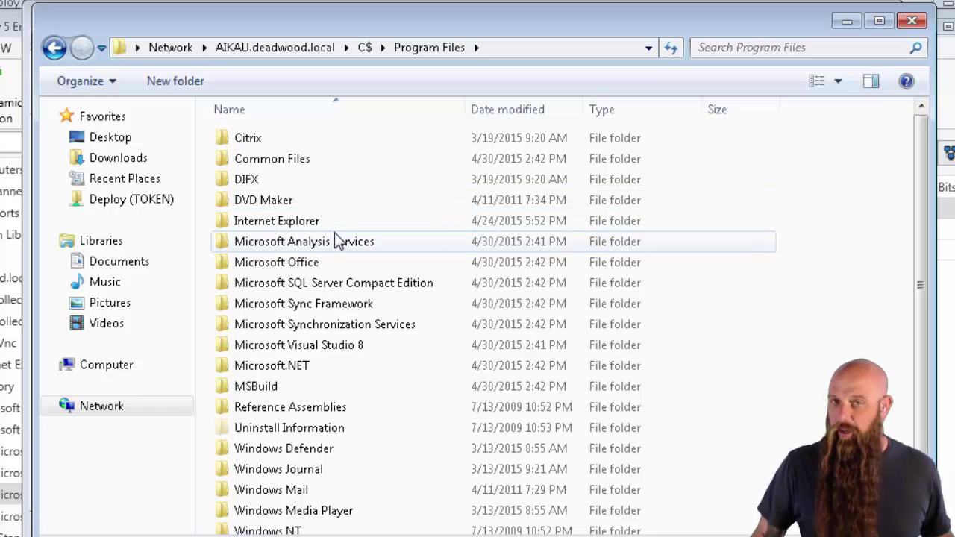
double_click(247, 158)
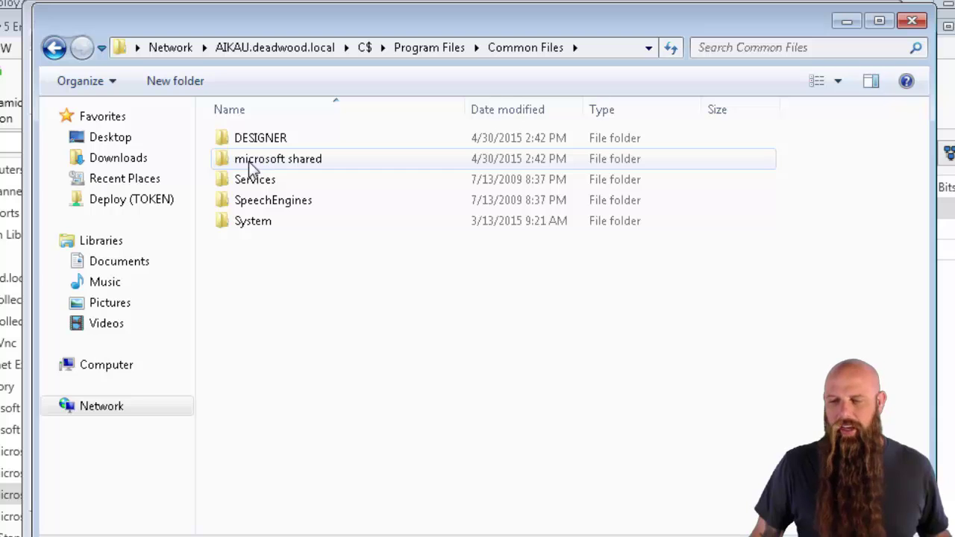
double_click(228, 161)
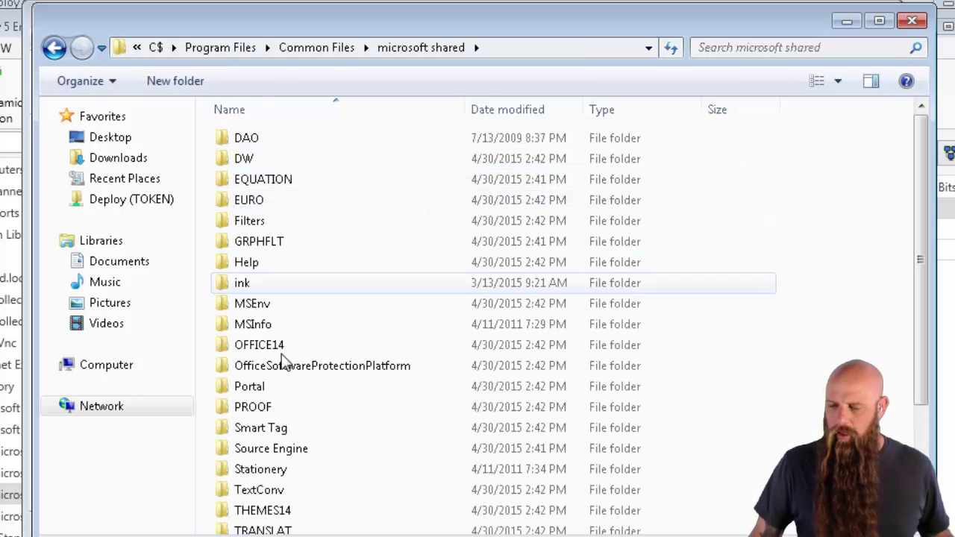
scroll(268, 410, "down", 2)
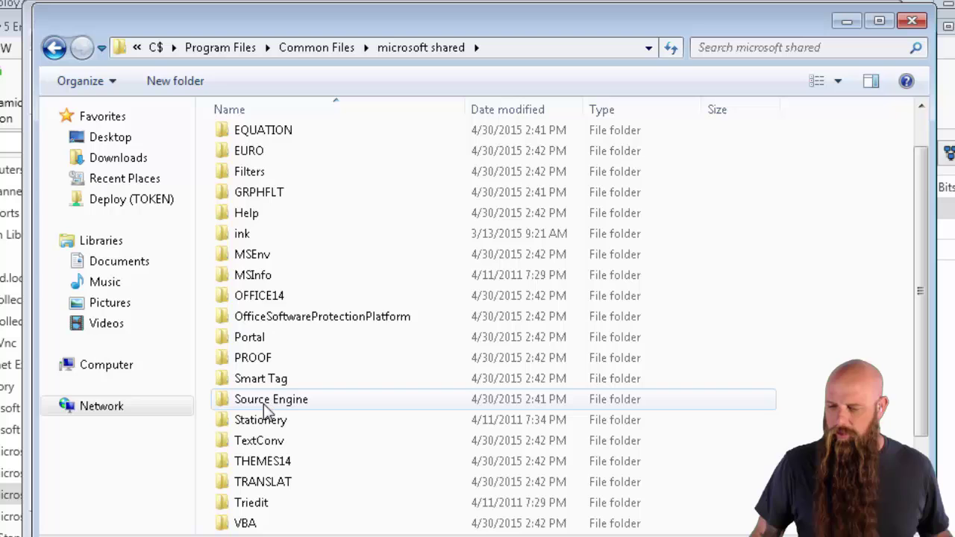
scroll(291, 424, "down", 1)
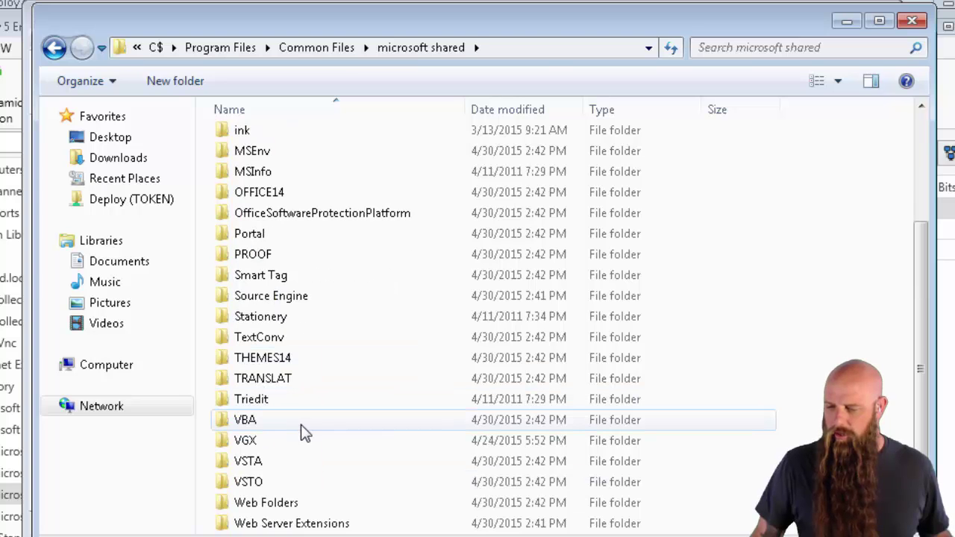
scroll(303, 433, "up", 2)
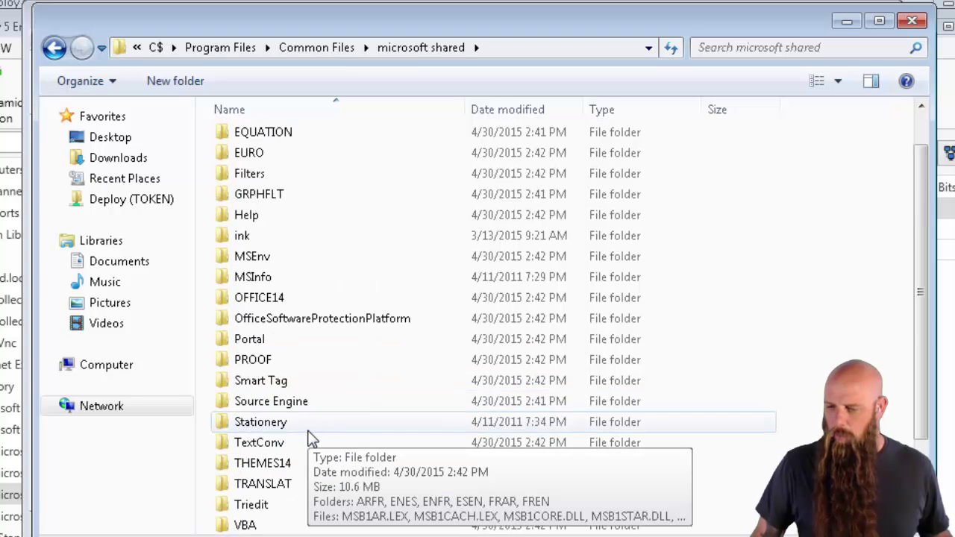
double_click(257, 300)
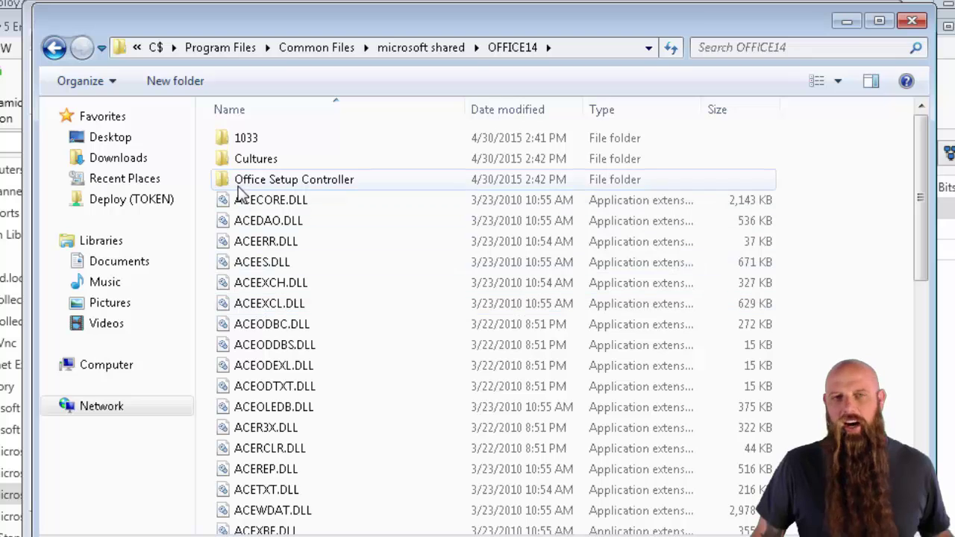
double_click(254, 184)
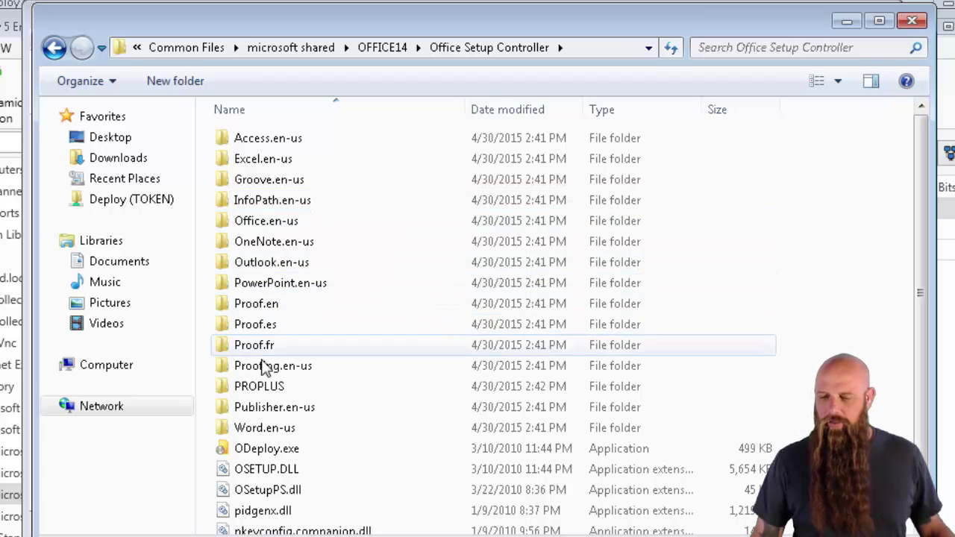
mouse_move(254, 403)
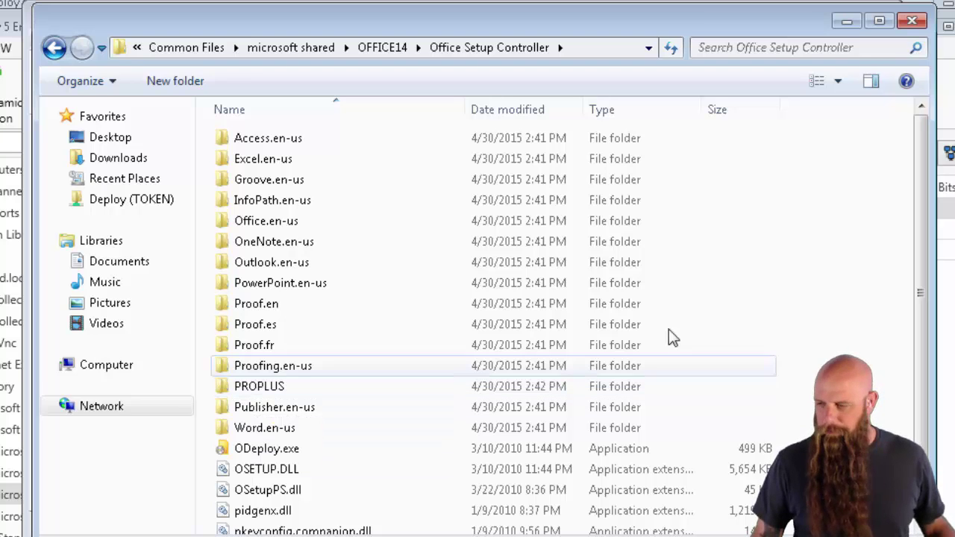
left_click(914, 22)
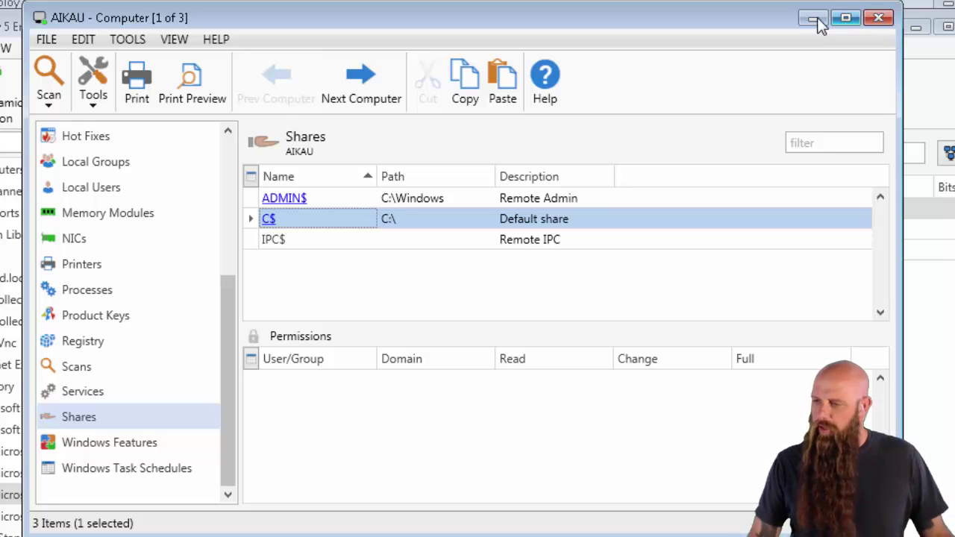
- Close AIKAU's details, minimize PDQ Inventory, and open config.xml from the Uninstall folder
left_click(873, 20)
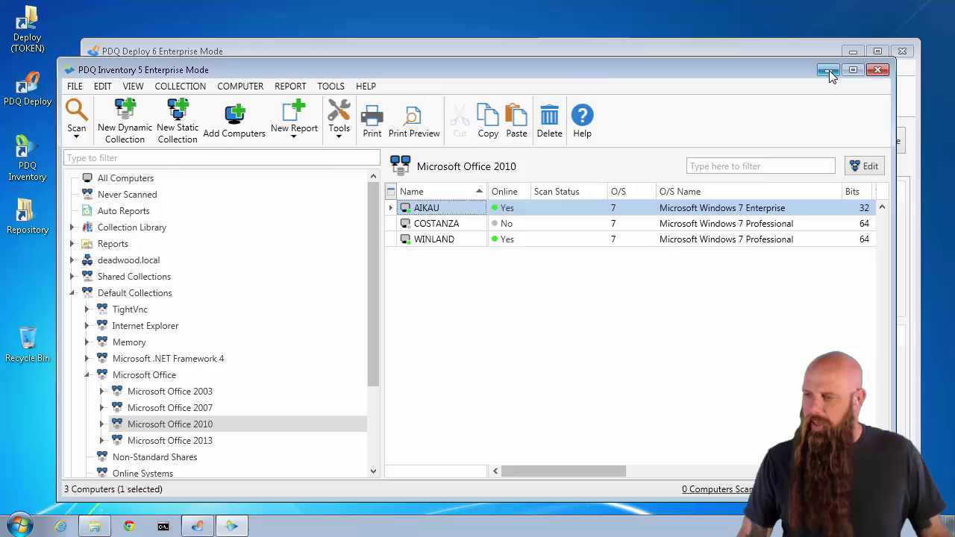
left_click(830, 72)
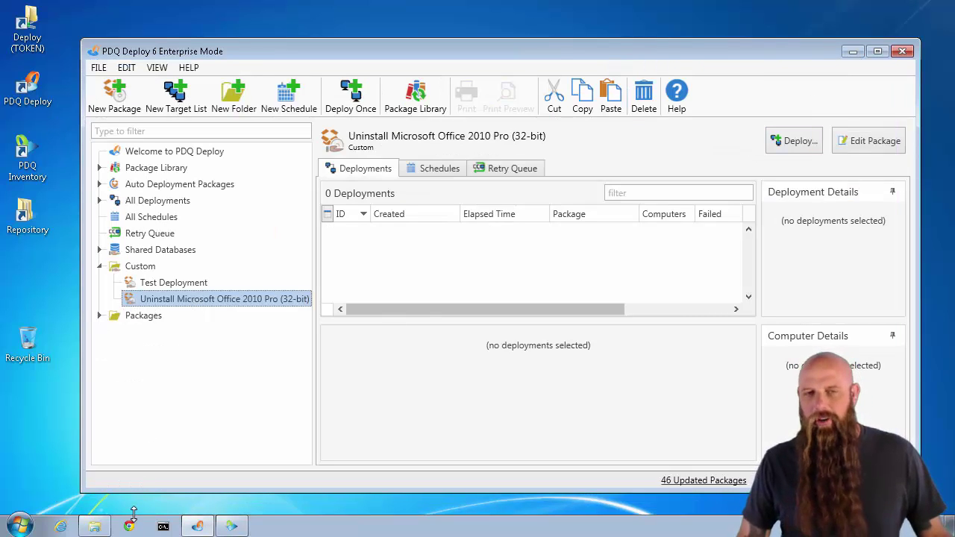
left_click(95, 527)
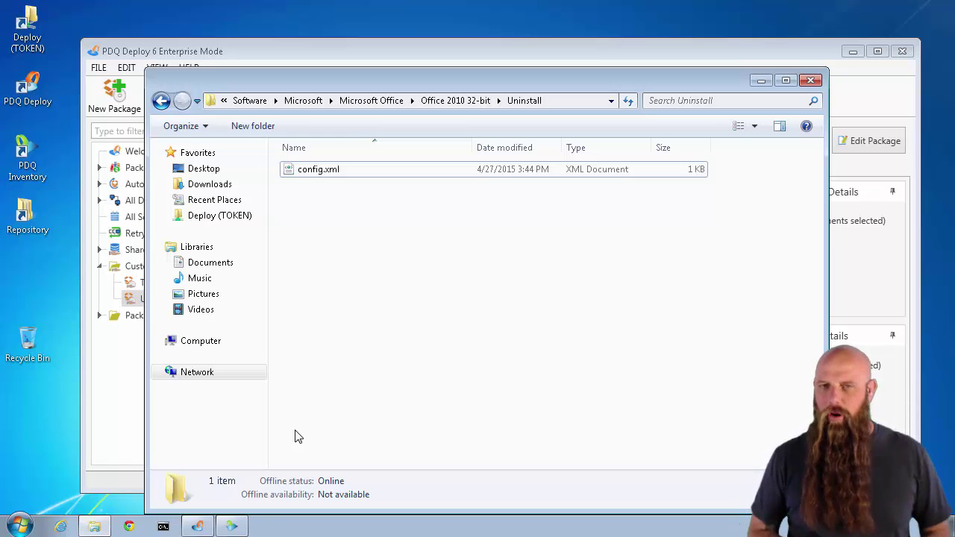
right_click(321, 173)
left_click(349, 200)
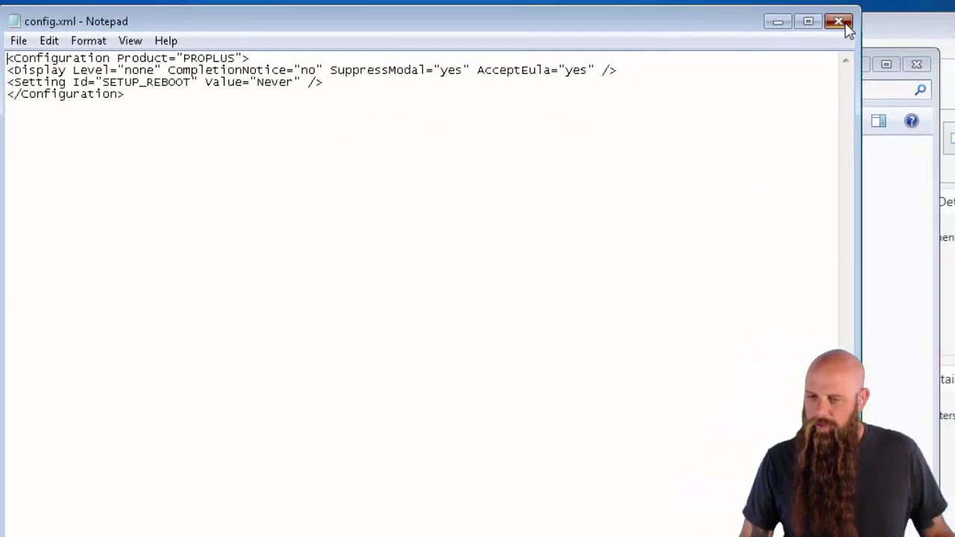
left_click(845, 25)
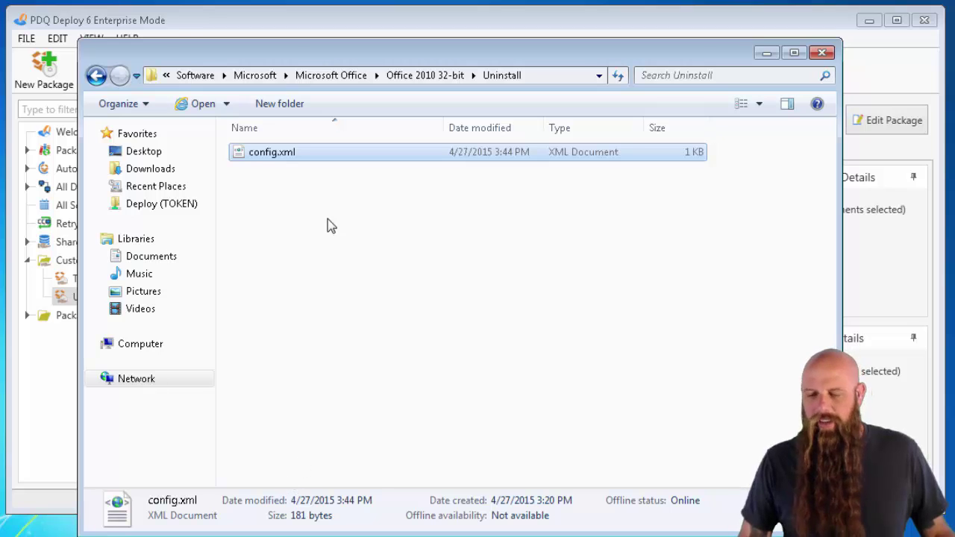
- Open the Office 2010 uninstall package in PDQ Deploy's package editor
left_click(766, 54)
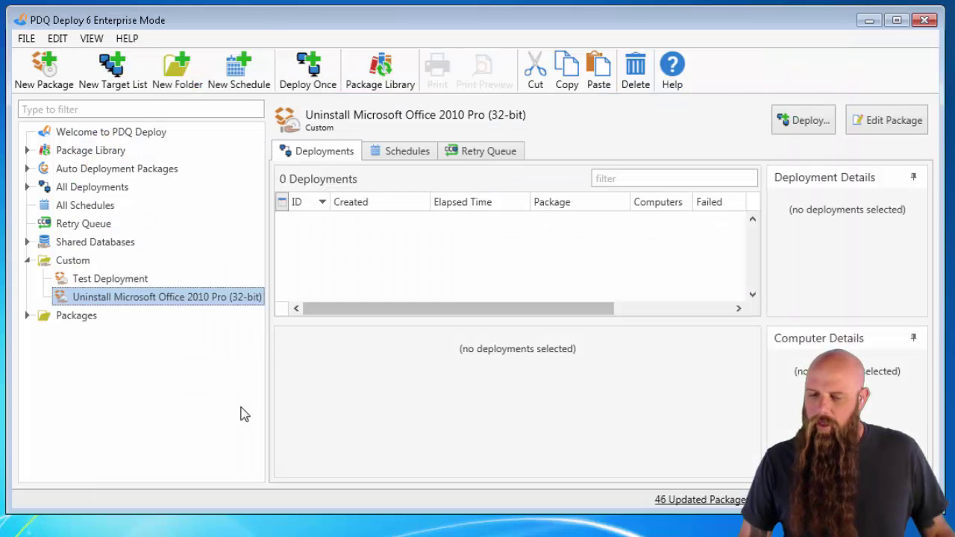
double_click(117, 302)
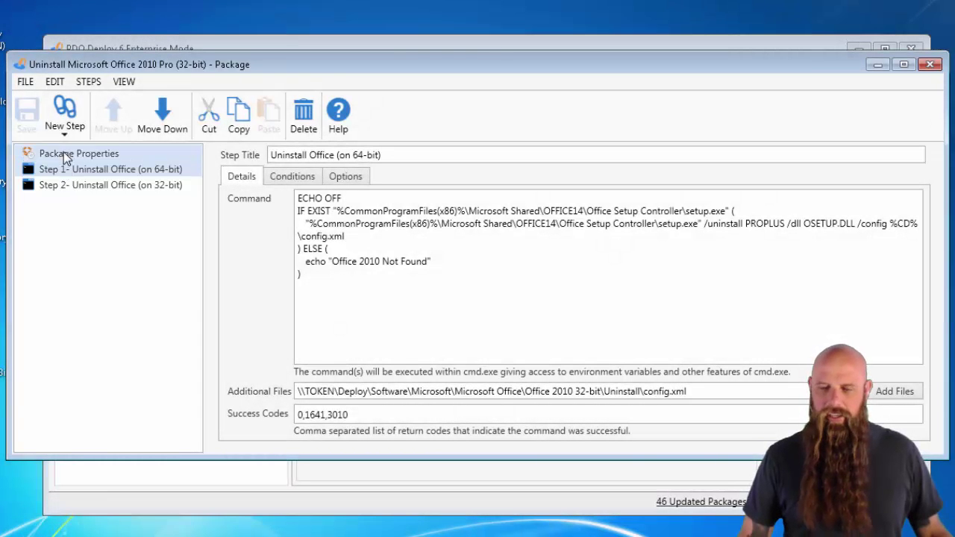
left_click(64, 130)
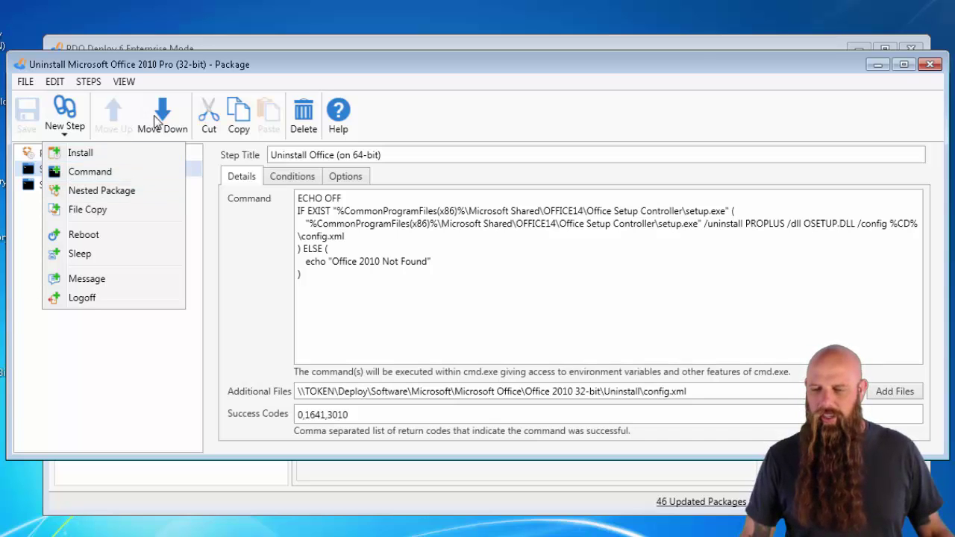
left_click(138, 371)
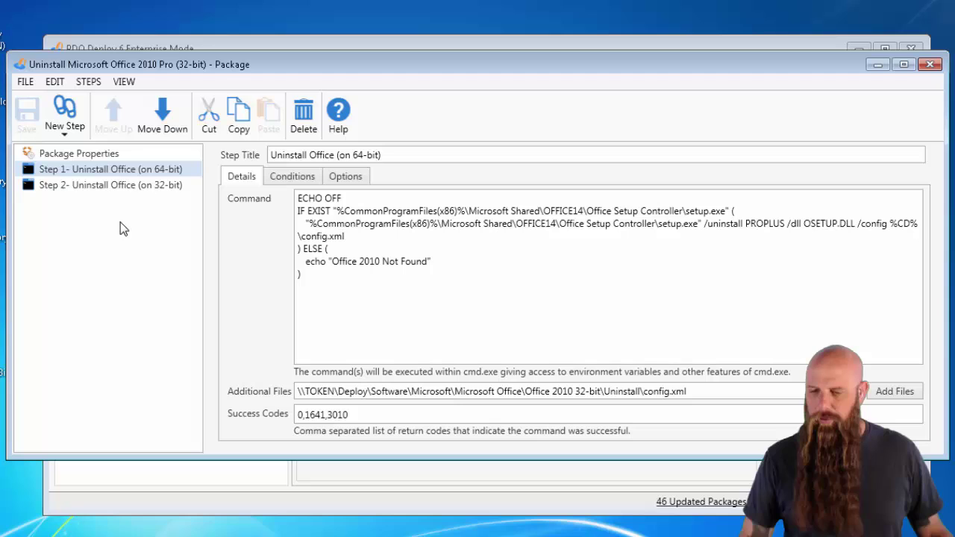
- Compare the 32-bit and 64-bit architecture conditions of the two uninstall steps
left_click(134, 173)
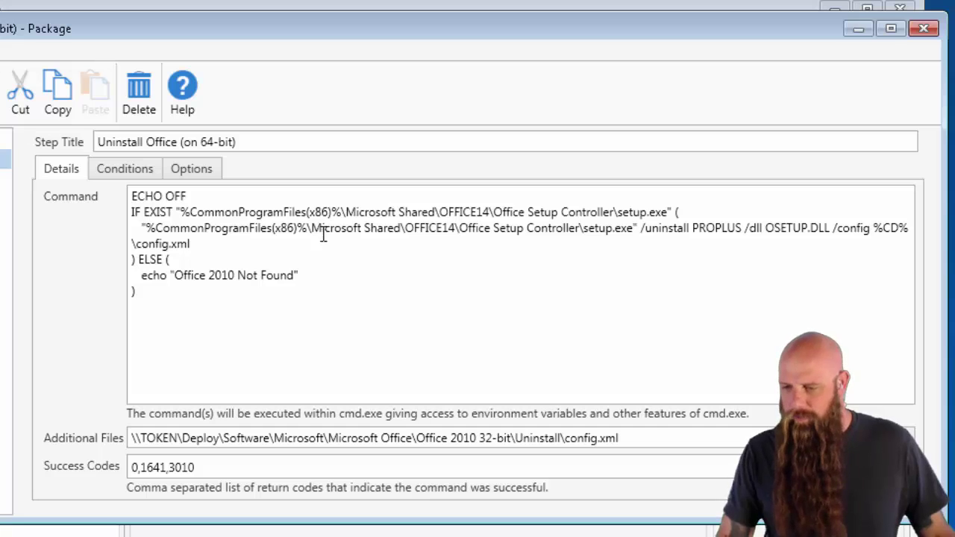
left_click(5, 179)
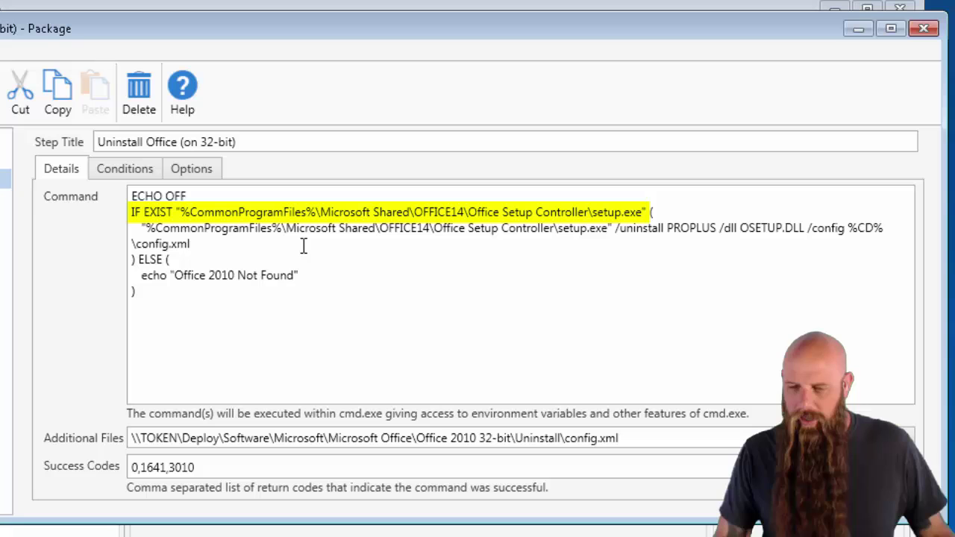
left_click(114, 172)
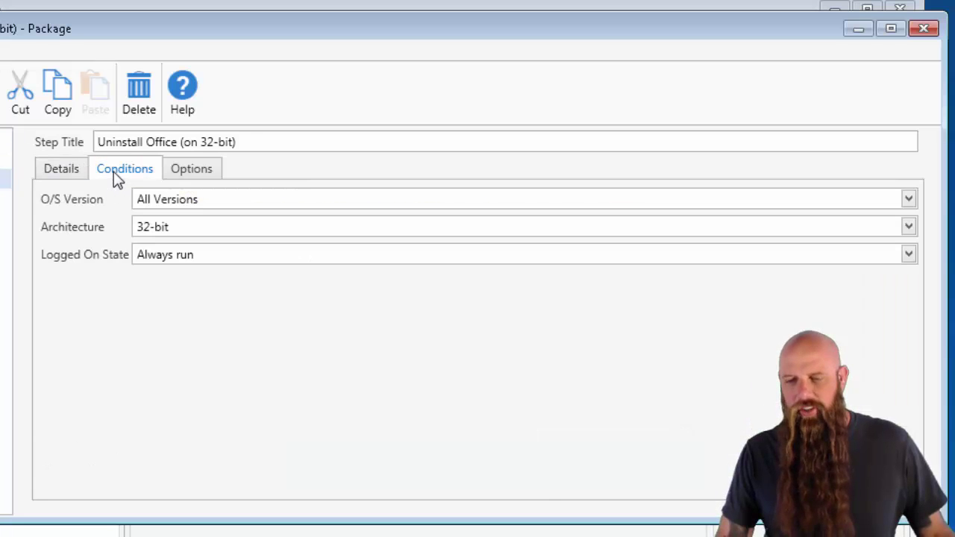
left_click(0, 160)
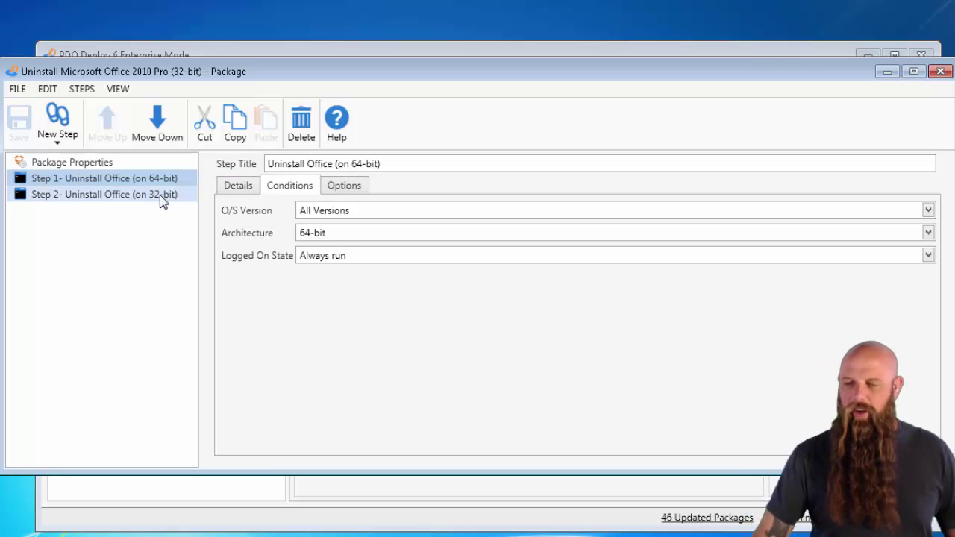
- Show Step 1's Details, widening the fields to review its command, config.xml and success codes 0,1641,3010
left_click(238, 191)
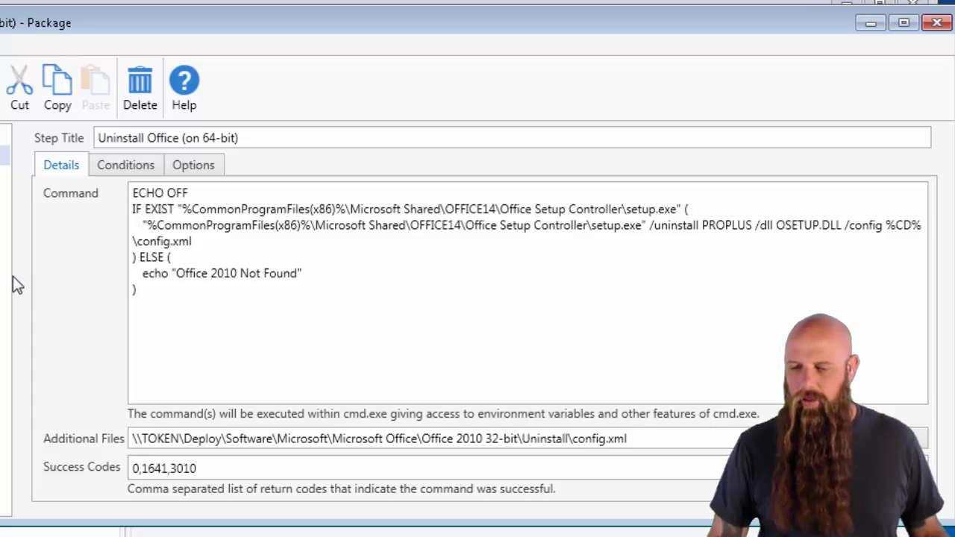
left_click_drag(13, 274, 0, 274)
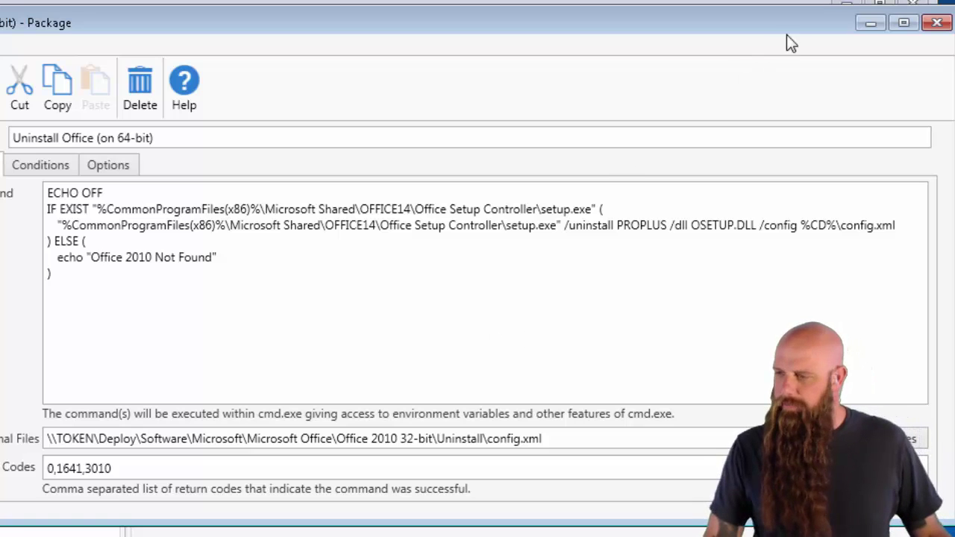
- Close the editor and Deploy Once the package to winland and aikau
left_click(937, 23)
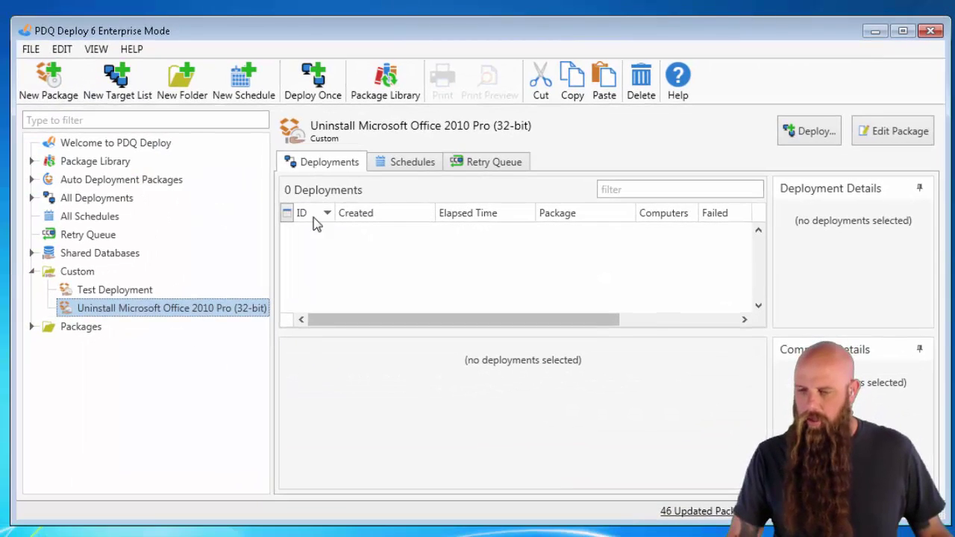
left_click(803, 138)
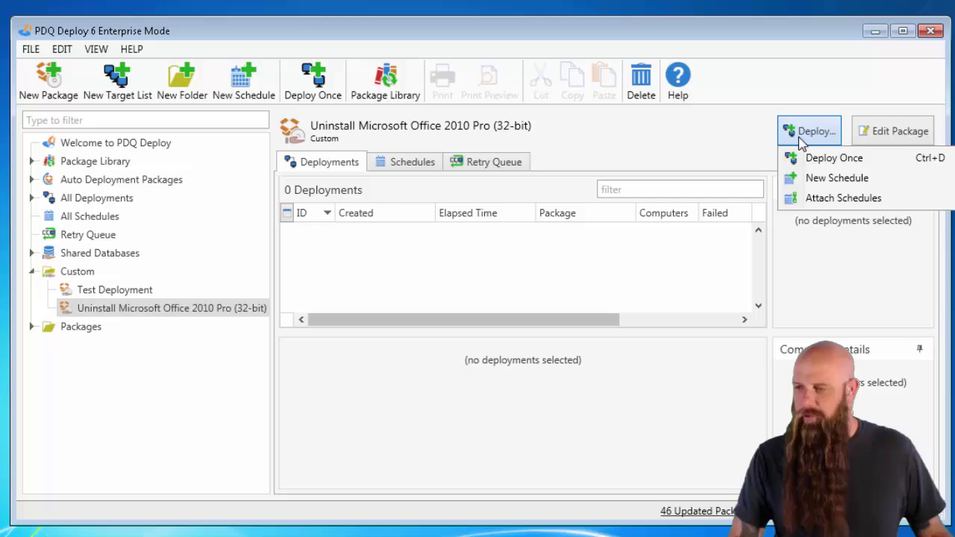
left_click(803, 159)
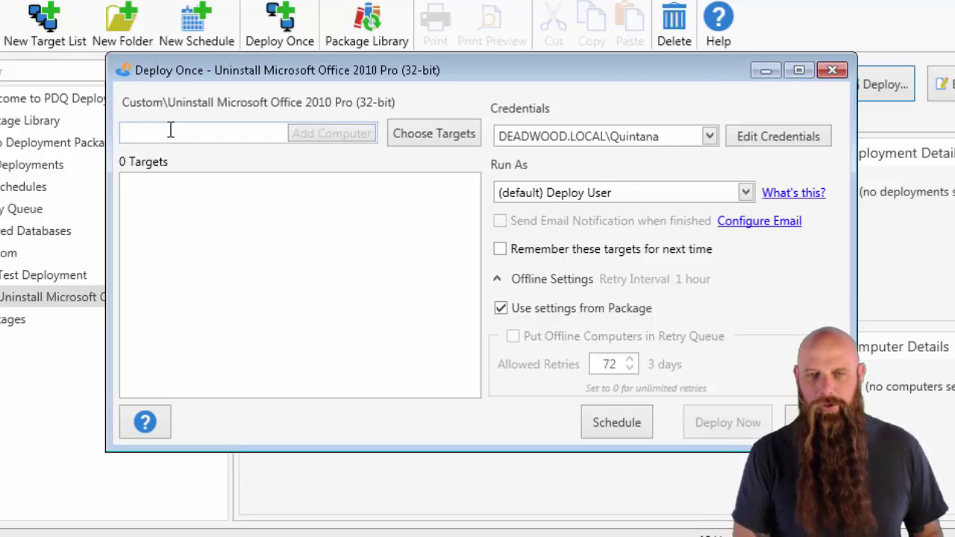
type("winland")
key("Return")
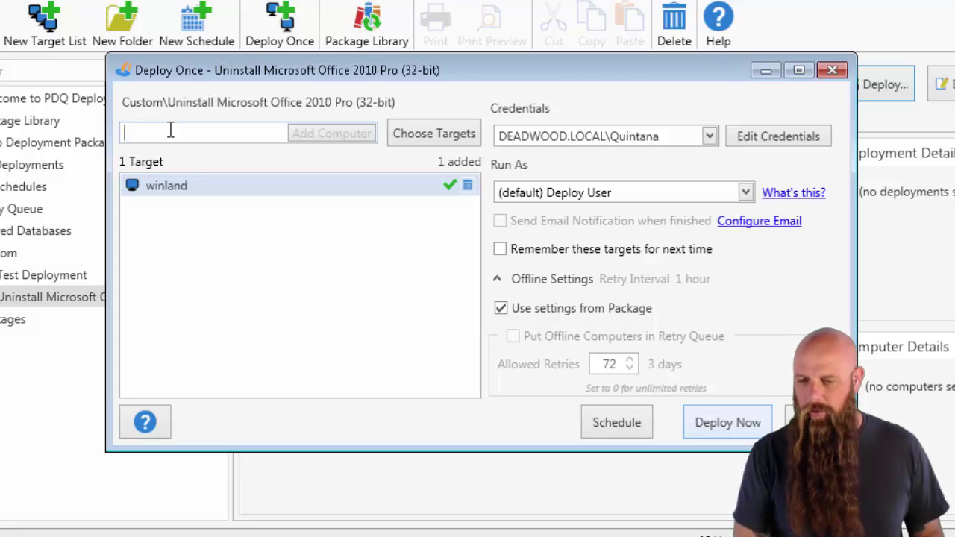
type("aikau")
key("Return")
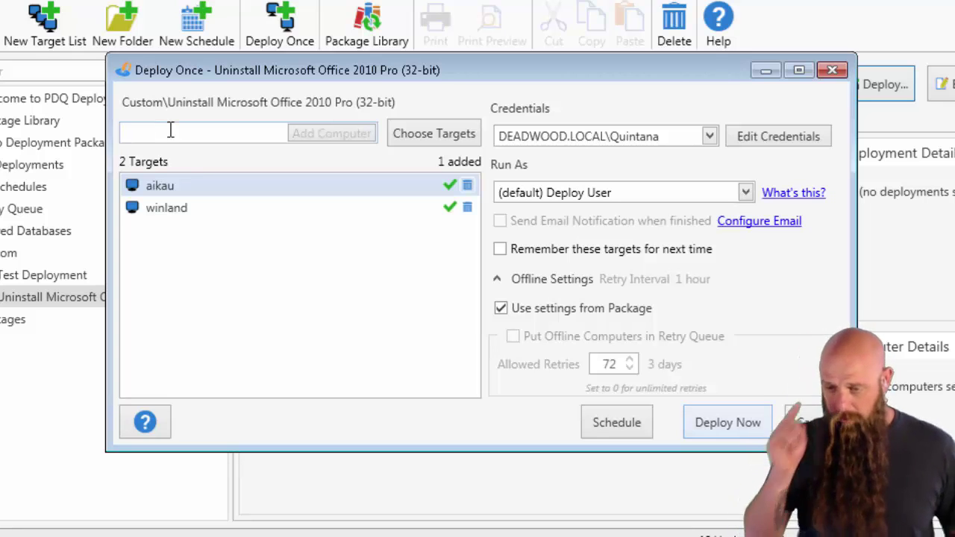
left_click(725, 423)
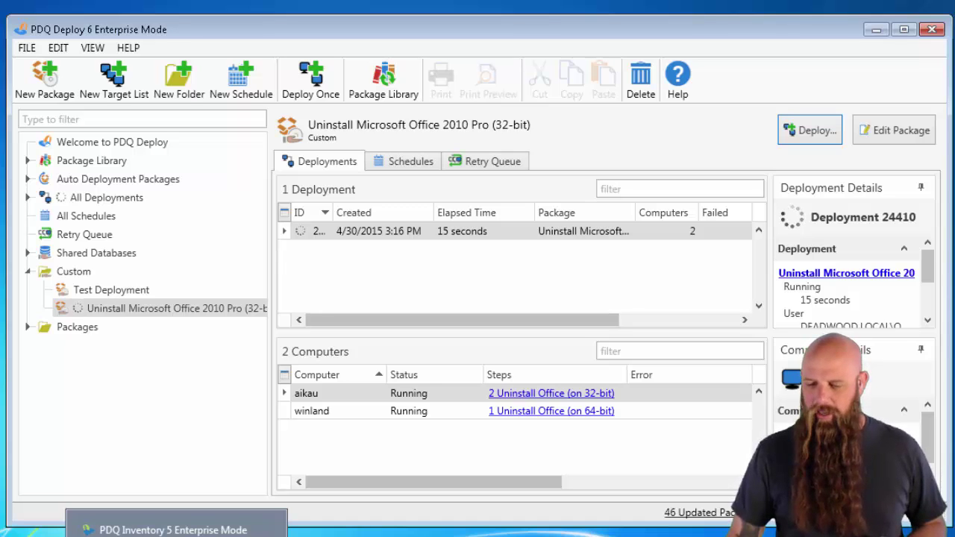
- Open AIKAU's details from the Office 2010 collection and browse its ADMIN$ share
left_click(177, 530)
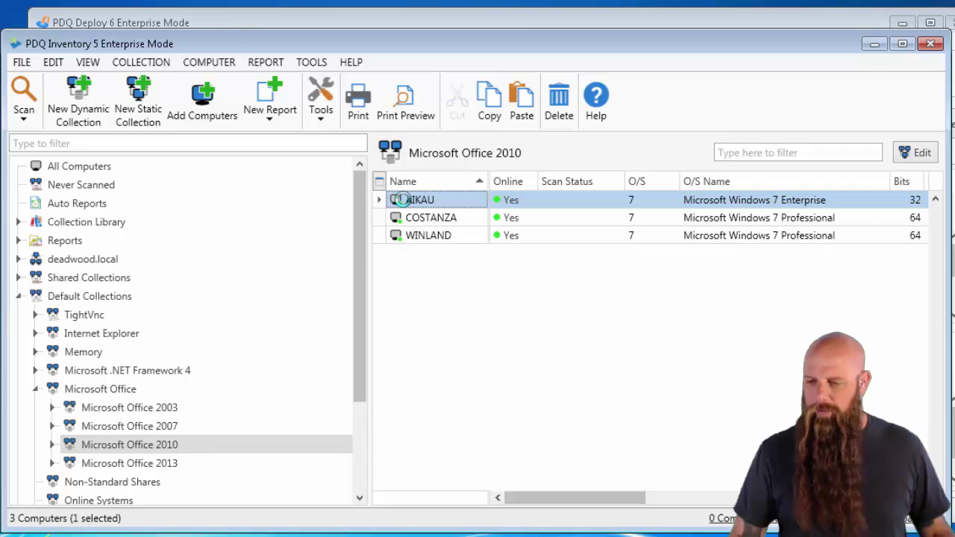
double_click(399, 202)
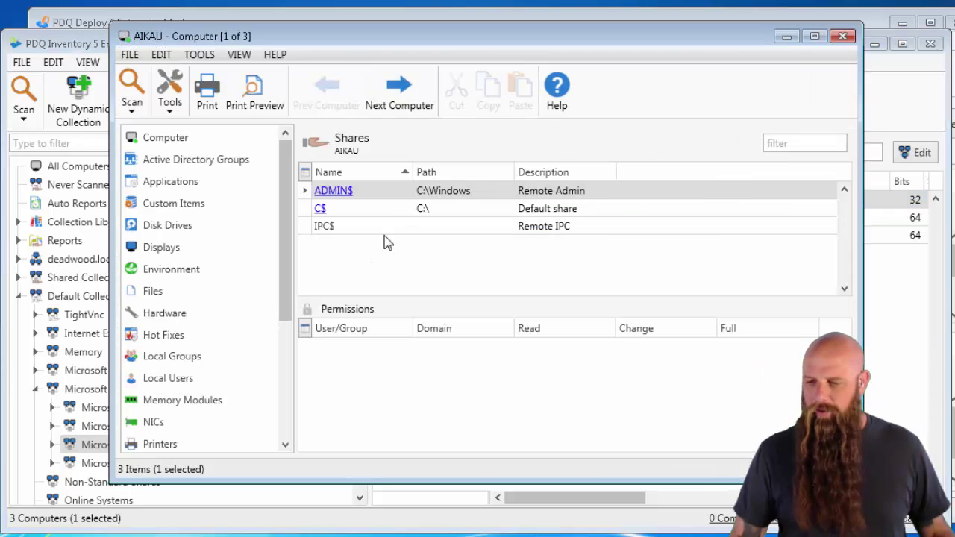
left_click(332, 192)
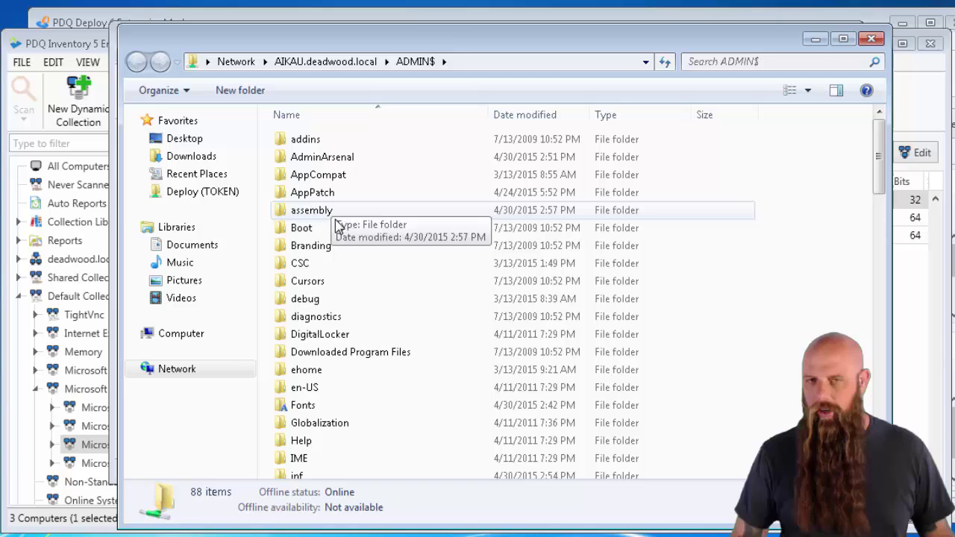
- Browse AIKAU's AdminArsenal\PDQDeployRunner\service-1\exec folder and bring up actions for command.cmd
double_click(306, 159)
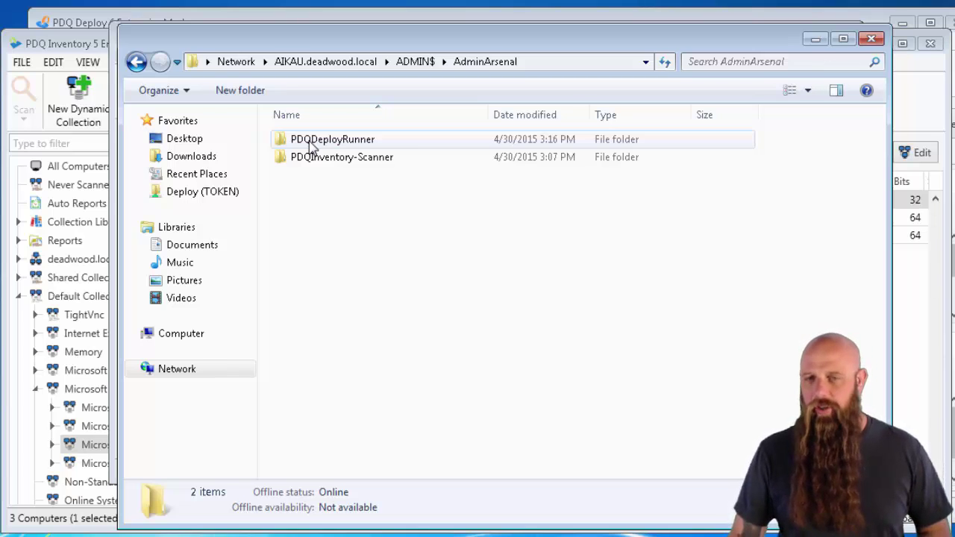
double_click(310, 142)
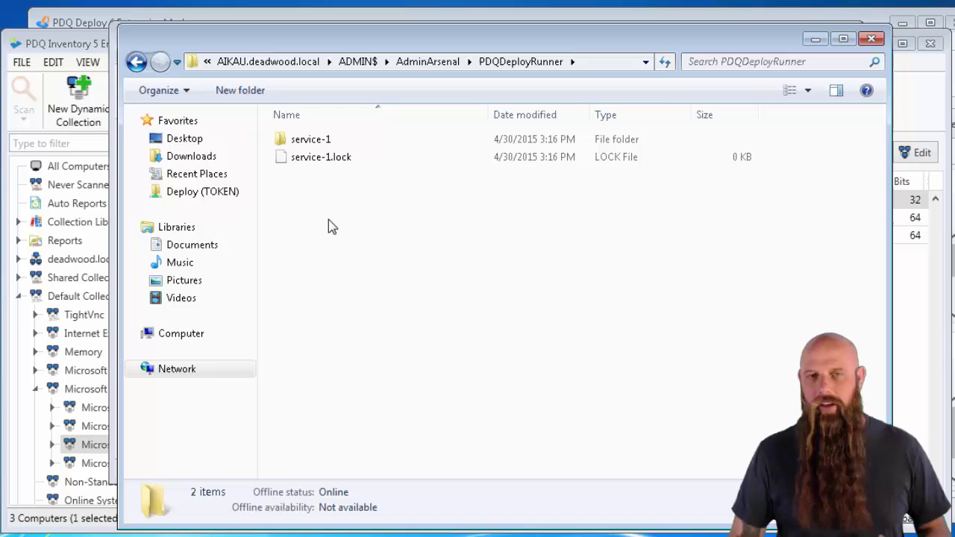
double_click(286, 141)
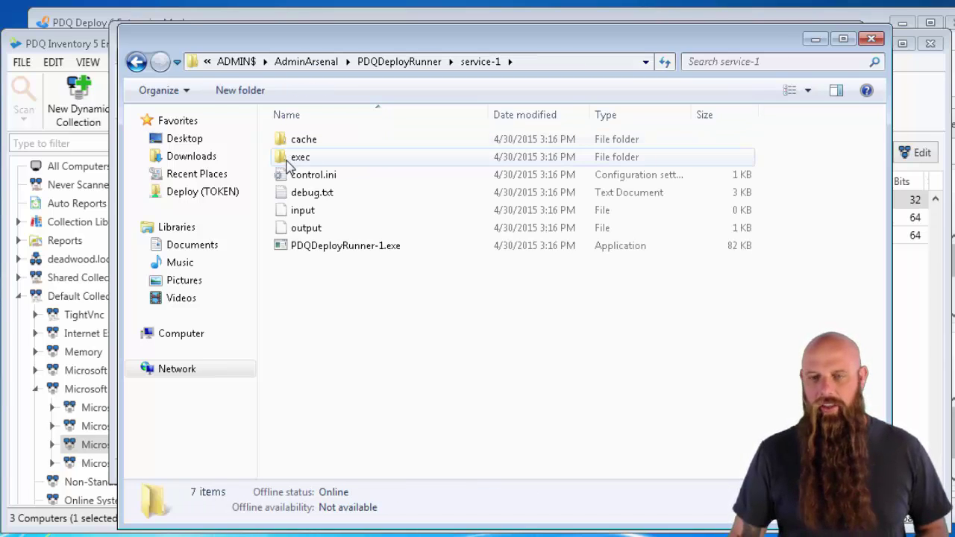
double_click(289, 158)
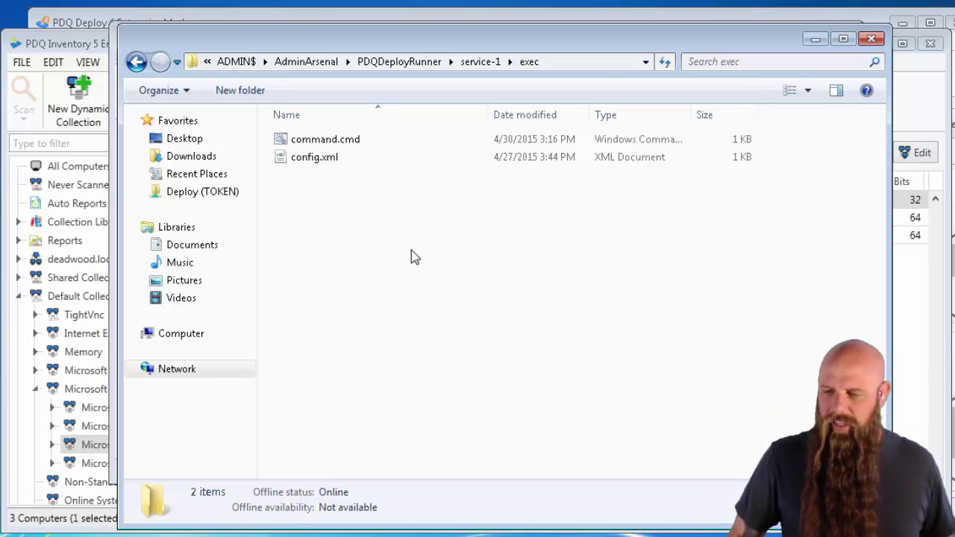
right_click(339, 143)
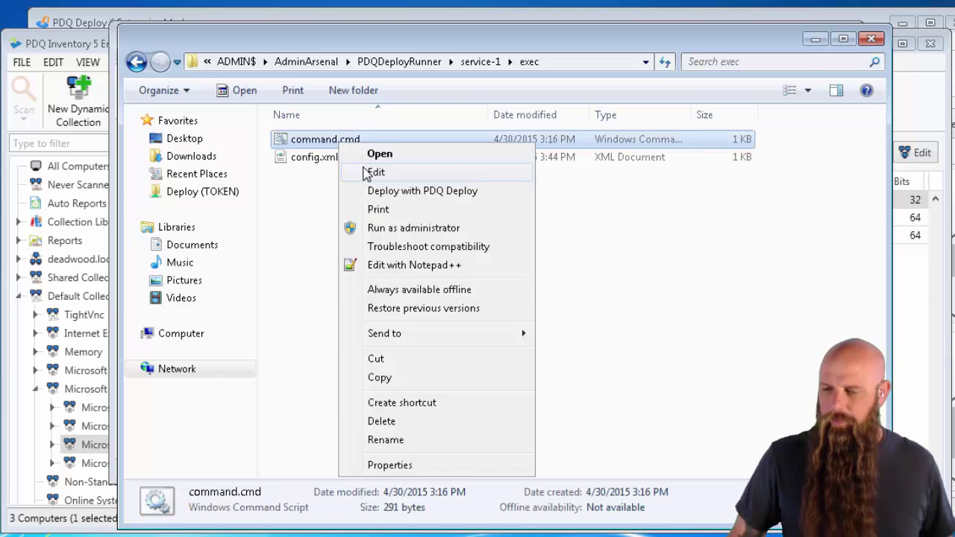
- Open command.cmd in Notepad, review its IF EXIST setup.exe /uninstall PROPLUS script, and close it
left_click(370, 173)
left_click(515, 276)
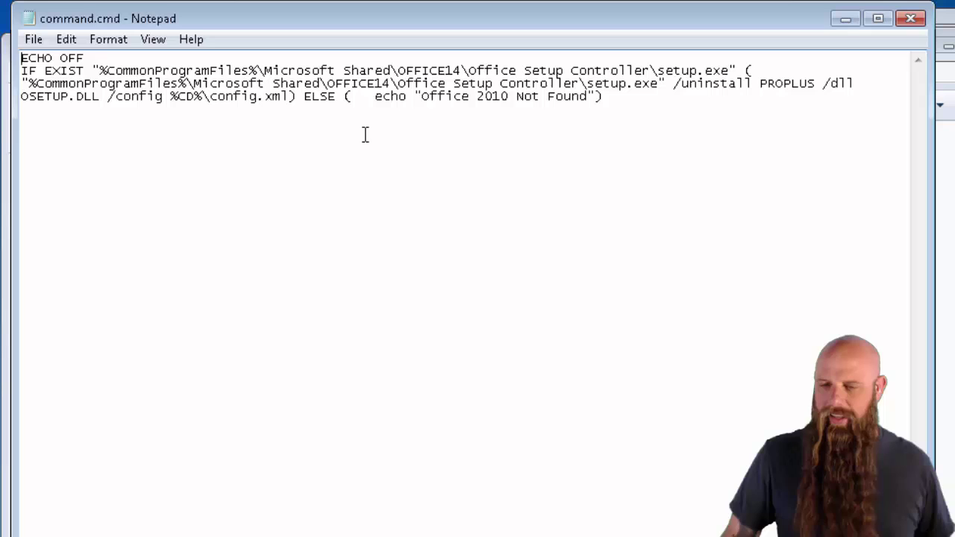
left_click(917, 21)
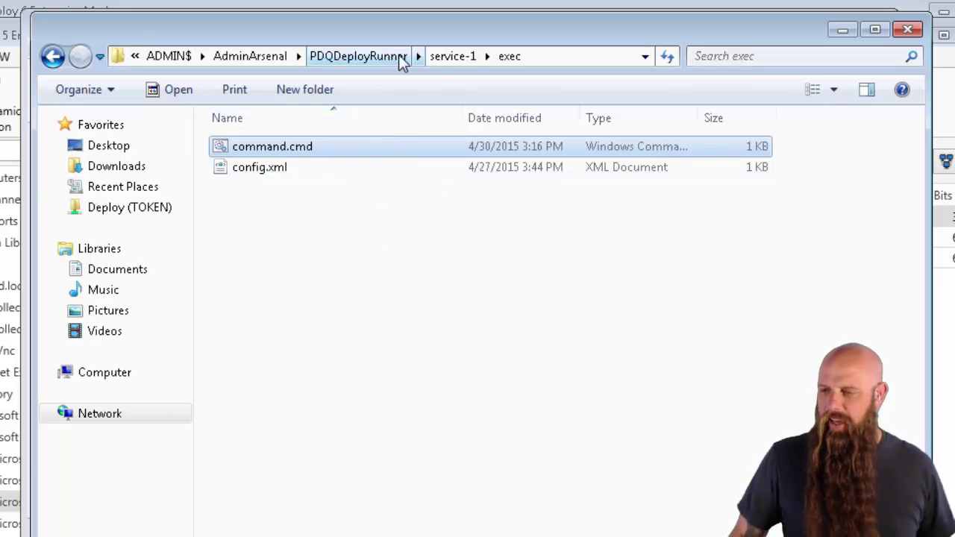
- Close Explorer and the AIKAU details, minimize PDQ Inventory, and reopen the Office 2010 uninstall deployment
left_click(905, 28)
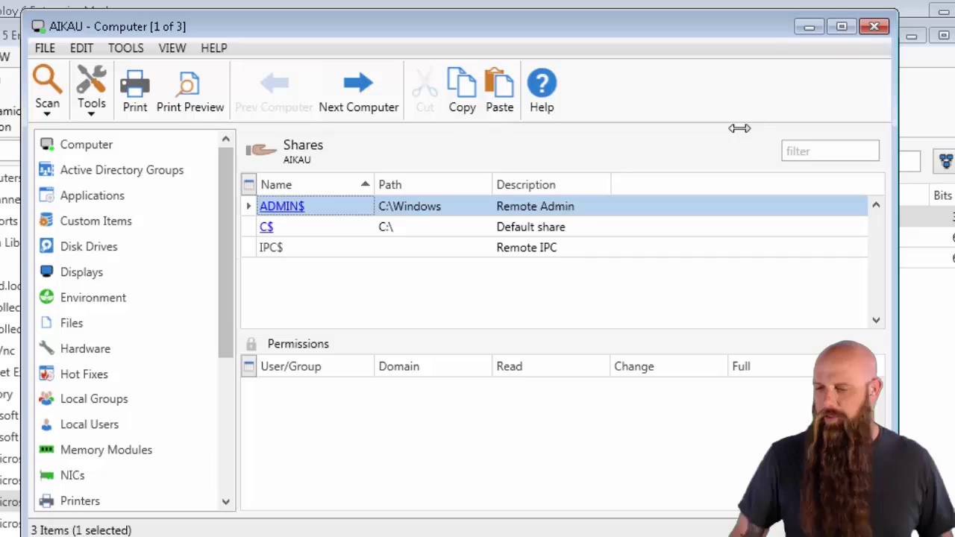
left_click(874, 27)
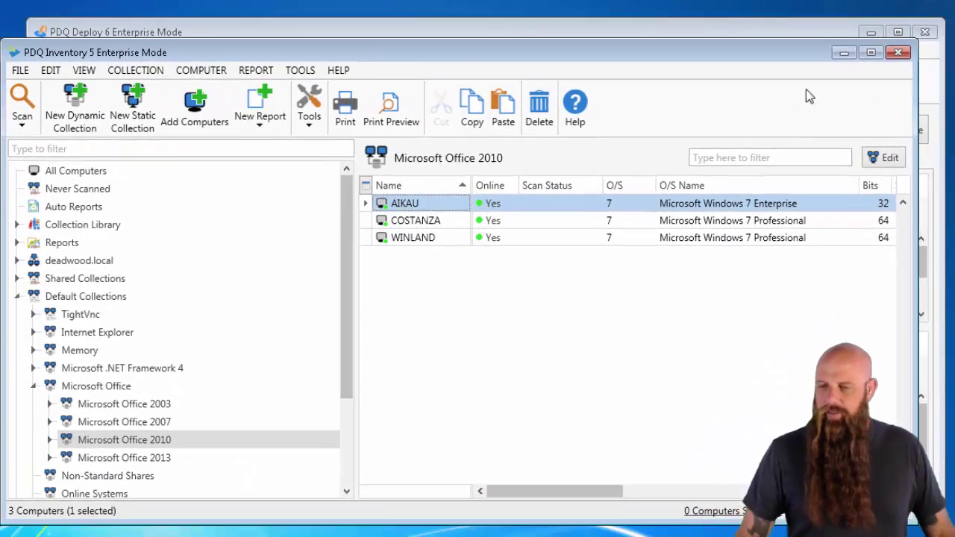
left_click(842, 54)
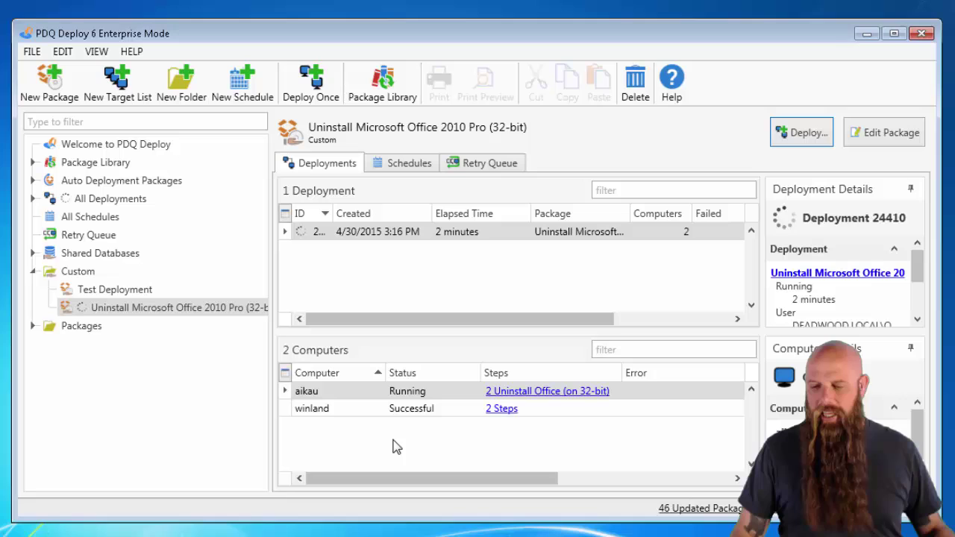
double_click(164, 308)
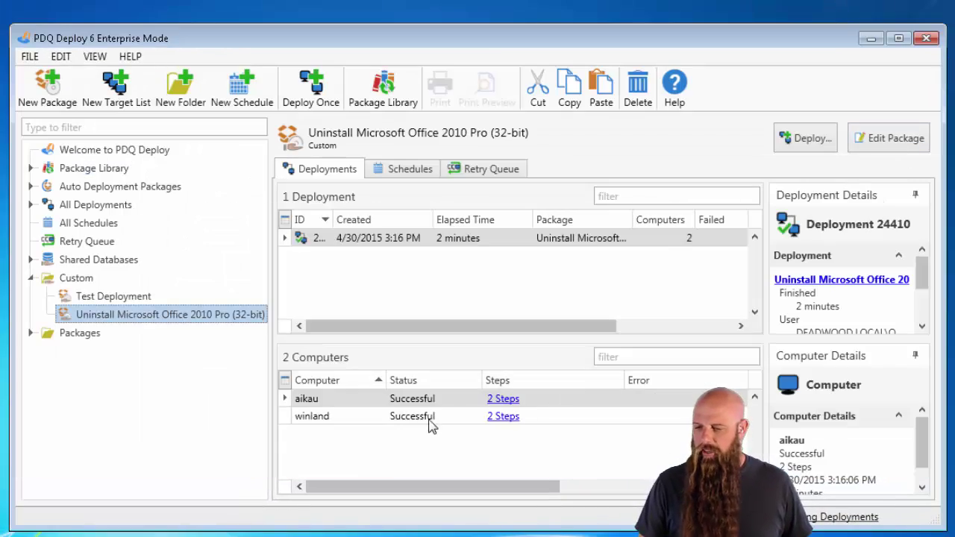
- Show aikau's step results: 64-bit step skipped by condition, 32-bit step returning 3010
left_click(504, 400)
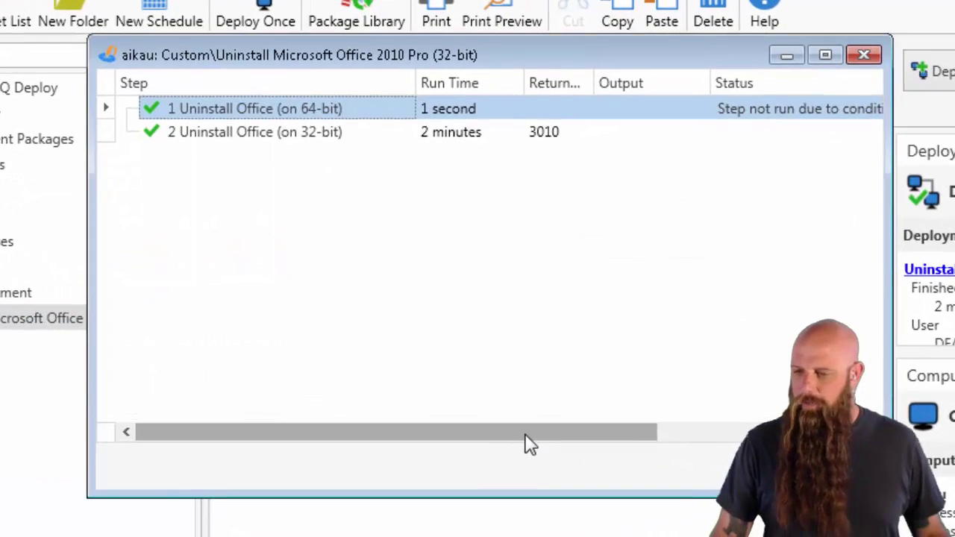